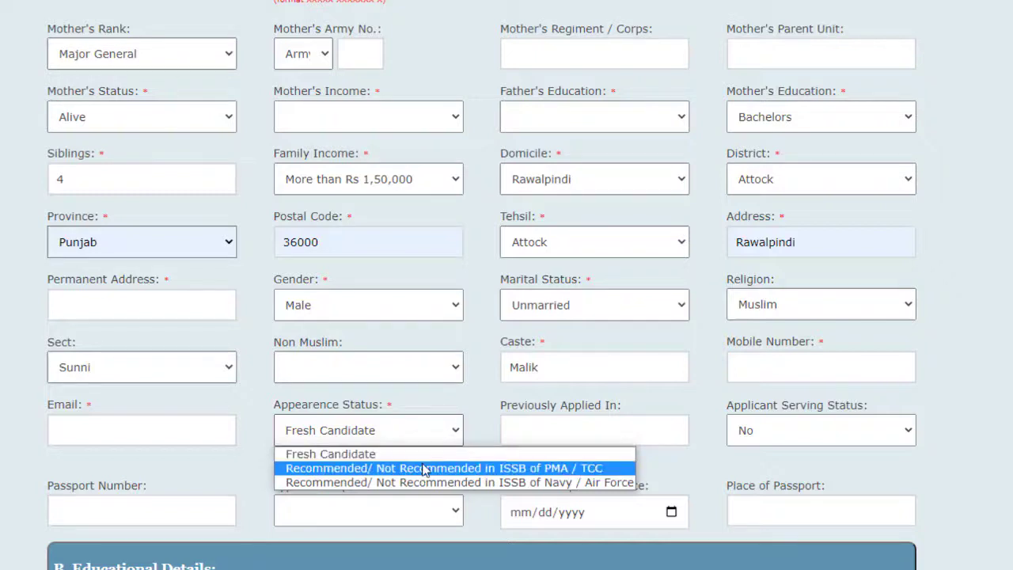
# Step: Browse the Appearence Status options and leave Fresh Candidate selected
pyautogui.click(409, 499)
pyautogui.click(409, 500)
pyautogui.click(388, 437)
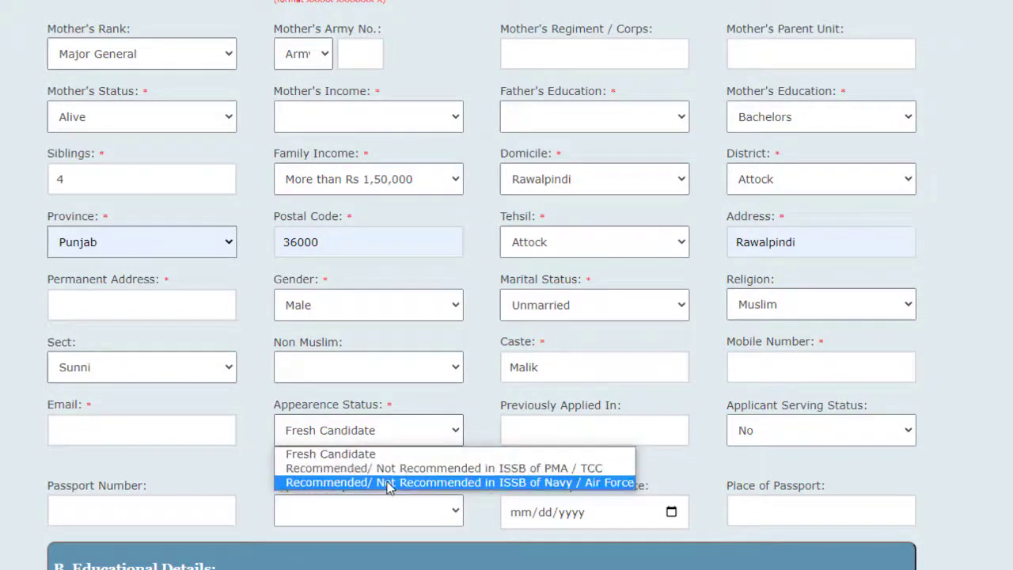
pyautogui.click(386, 469)
pyautogui.click(391, 444)
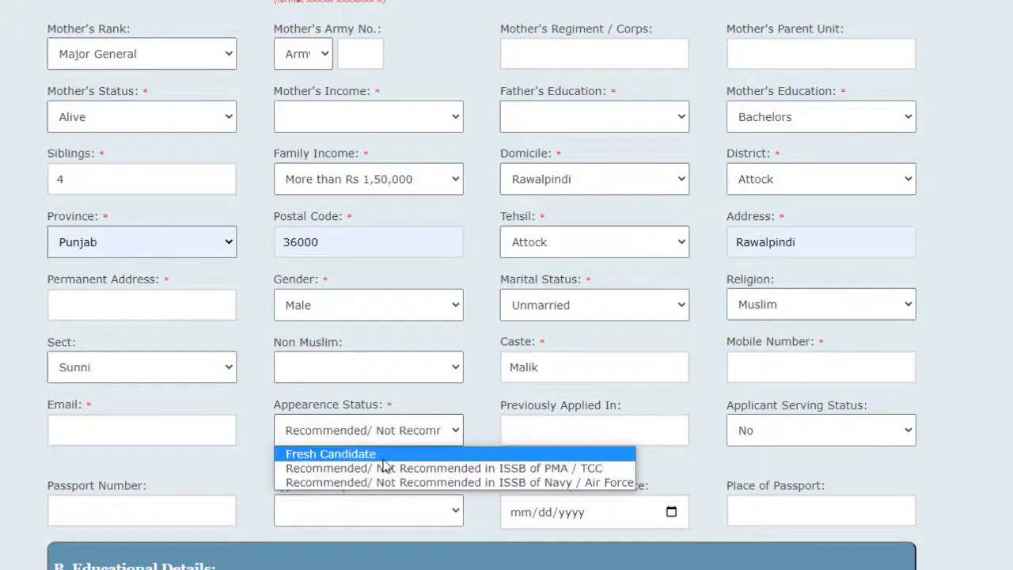
pyautogui.click(382, 455)
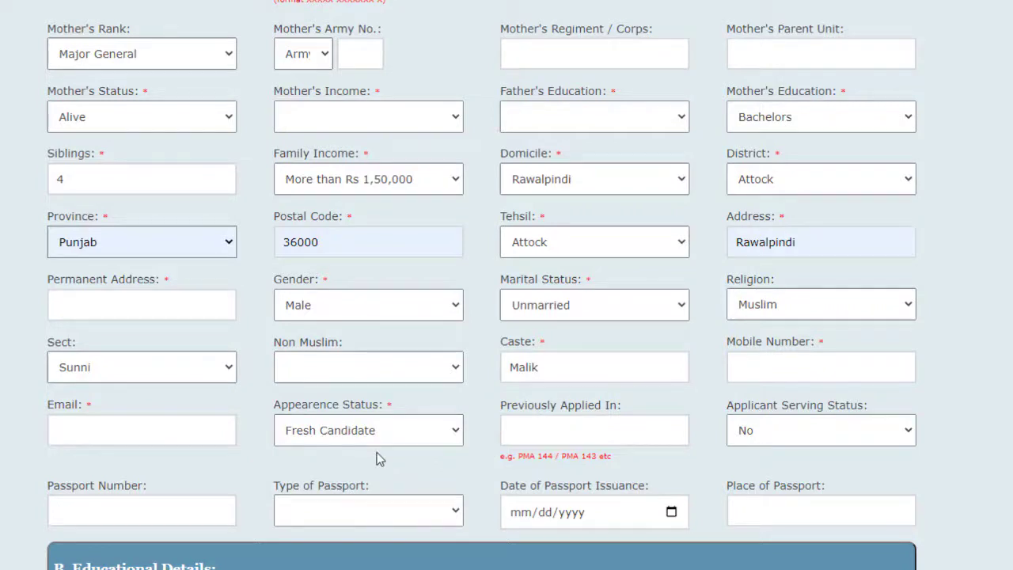
pyautogui.click(390, 440)
pyautogui.click(389, 440)
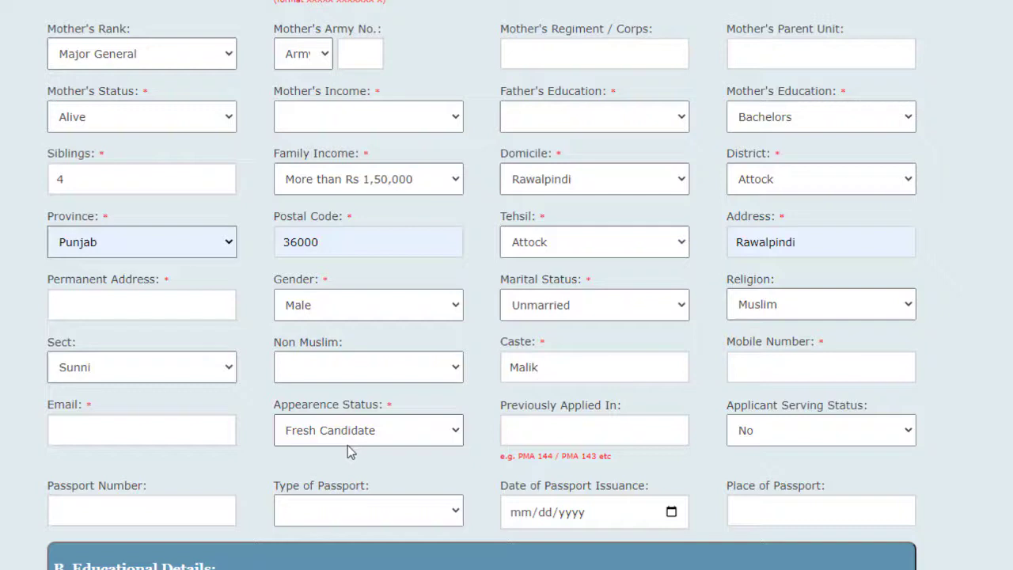
# Step: Check the Previously Applied In field and the Applicant Serving Status options, leaving the serving status at No
pyautogui.click(608, 434)
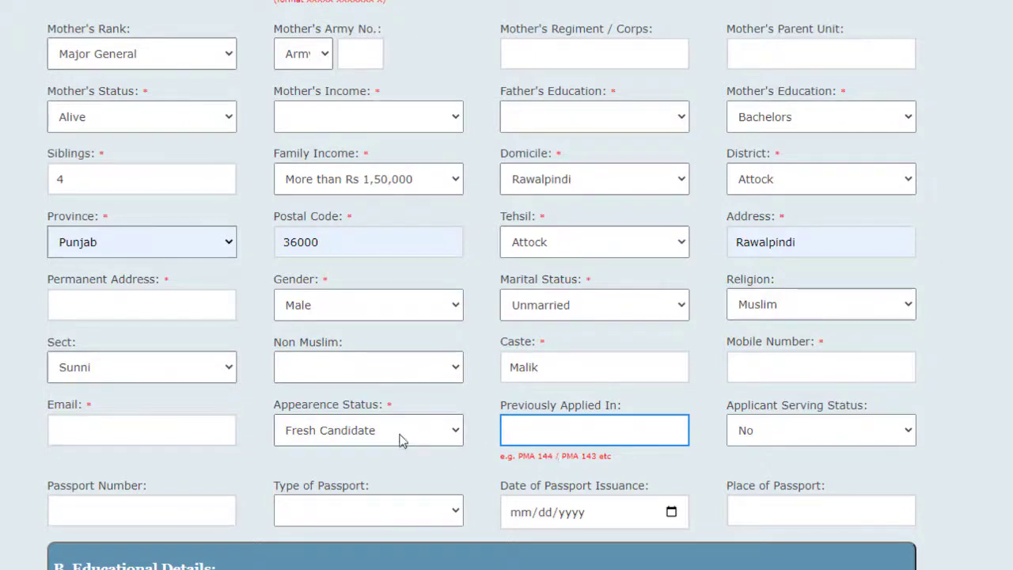
pyautogui.click(400, 440)
pyautogui.click(417, 427)
pyautogui.click(607, 435)
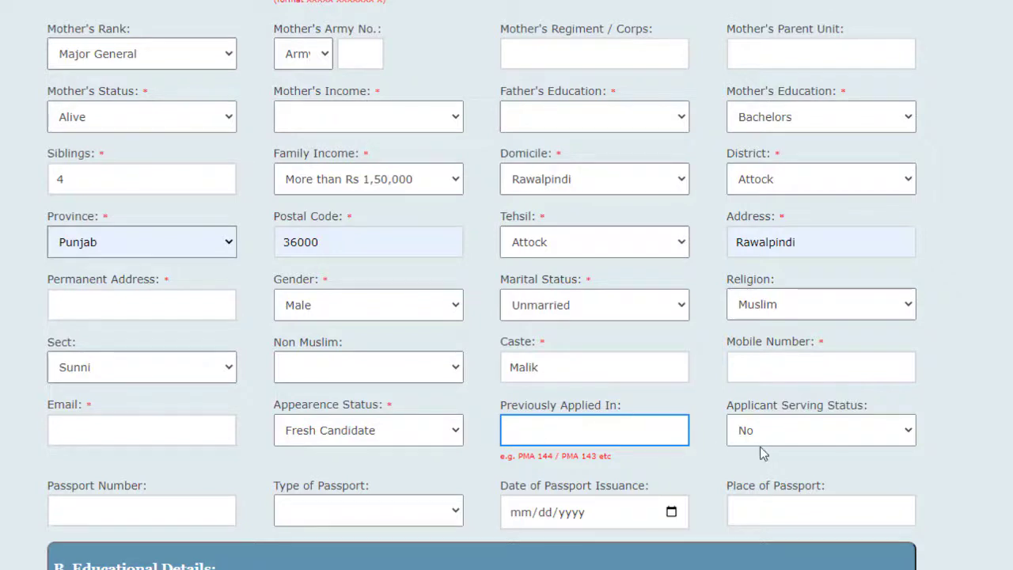
pyautogui.click(823, 440)
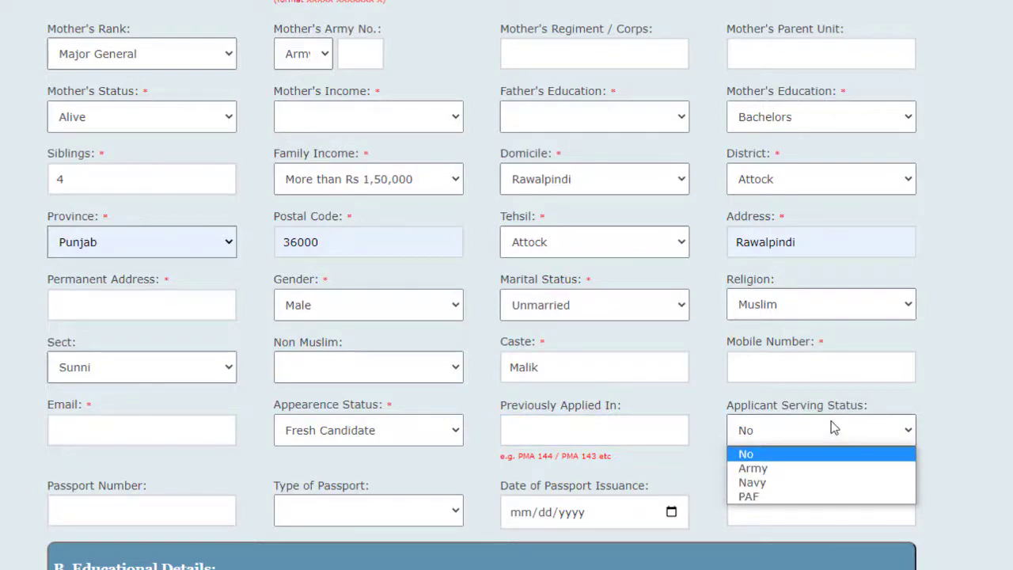
pyautogui.click(793, 428)
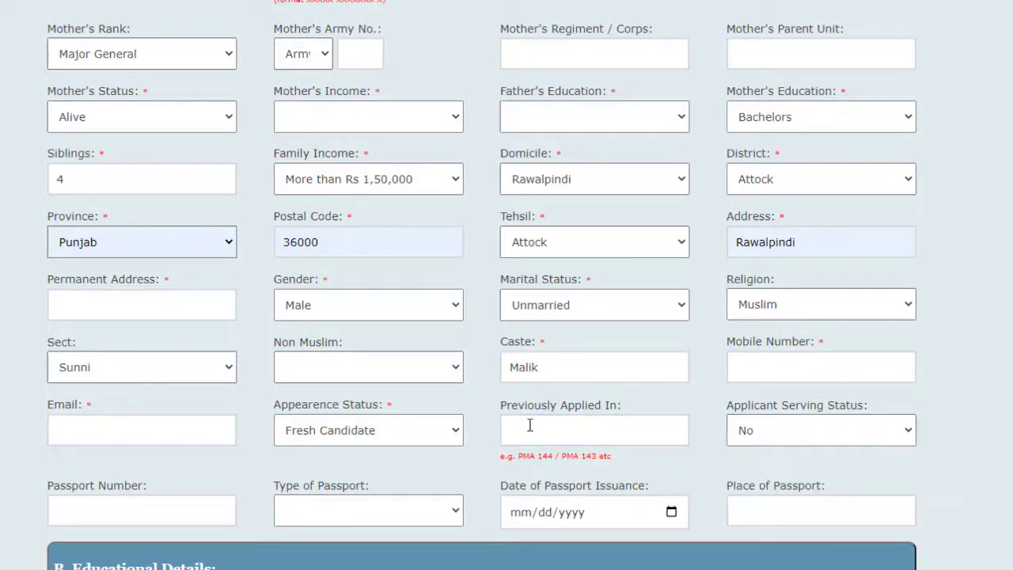
# Step: Expand the Educational Details section of the form
pyautogui.scroll(-3, 530, 424)
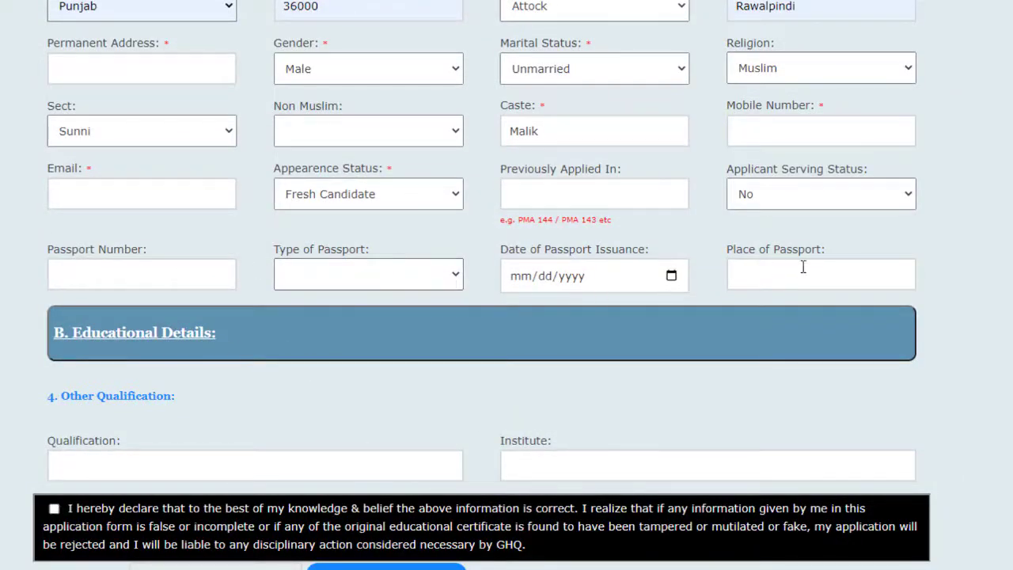
pyautogui.scroll(-2, 438, 361)
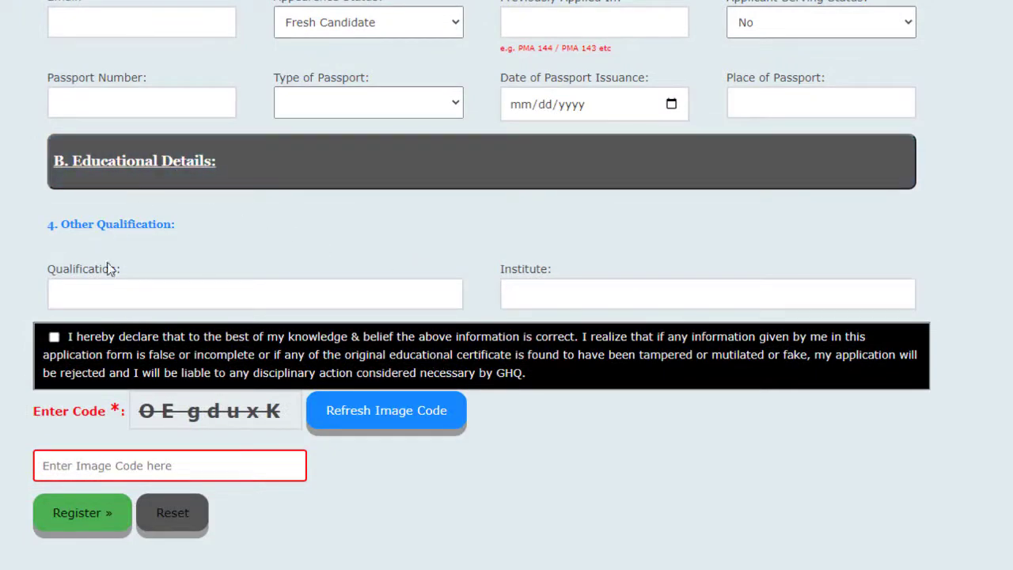
pyautogui.click(117, 295)
pyautogui.click(152, 185)
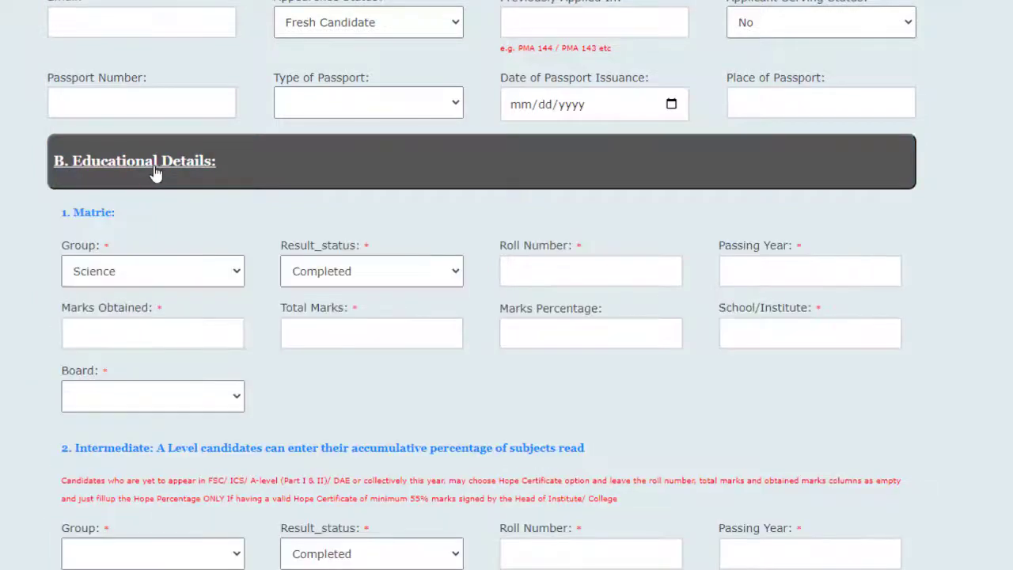
# Step: Examine the Matric Group and Result_status options, leaving Science and Completed selected
pyautogui.scroll(4, 155, 172)
pyautogui.scroll(5, 155, 172)
pyautogui.scroll(9, 130, 170)
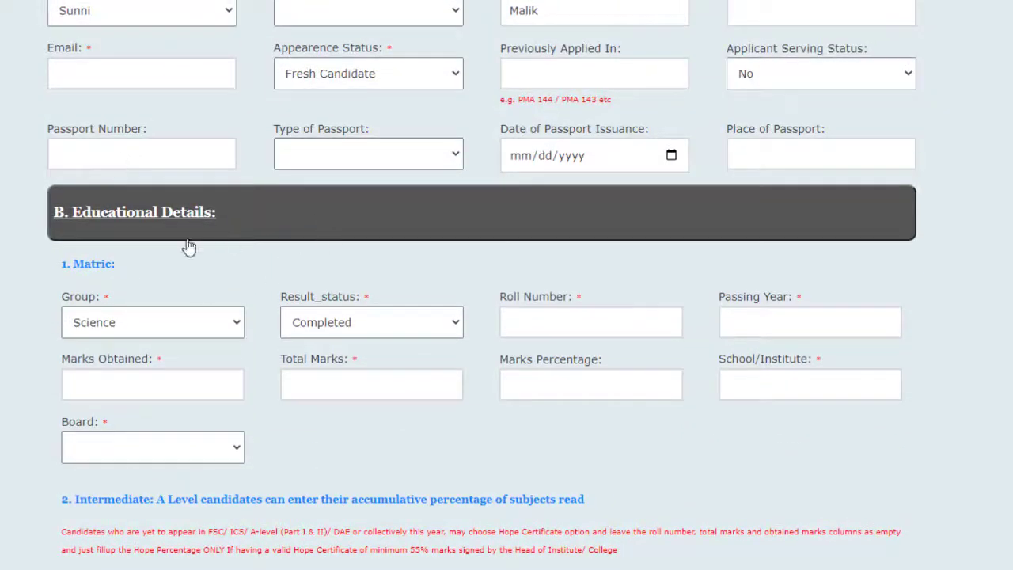
pyautogui.scroll(-2, 173, 227)
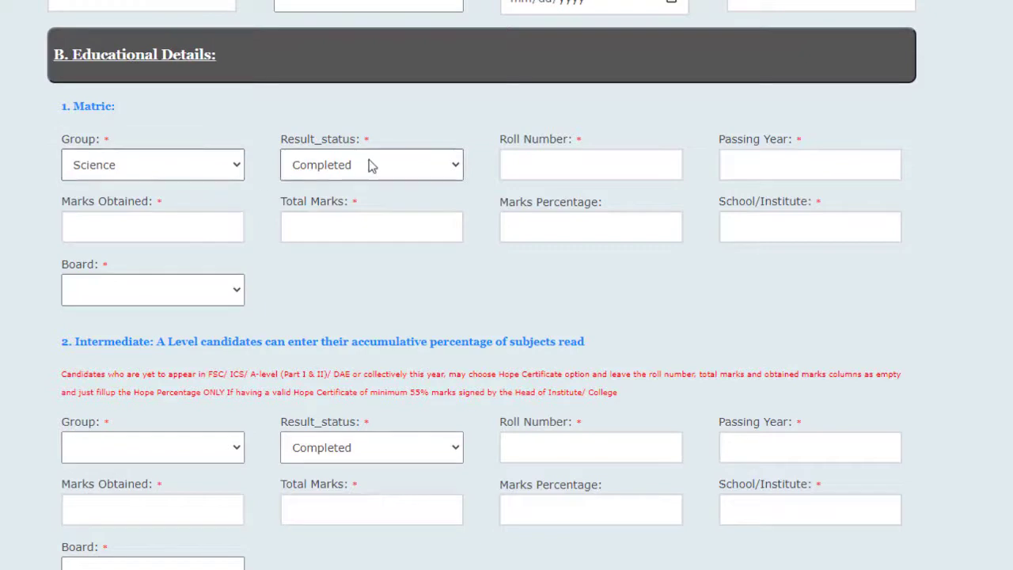
pyautogui.click(172, 174)
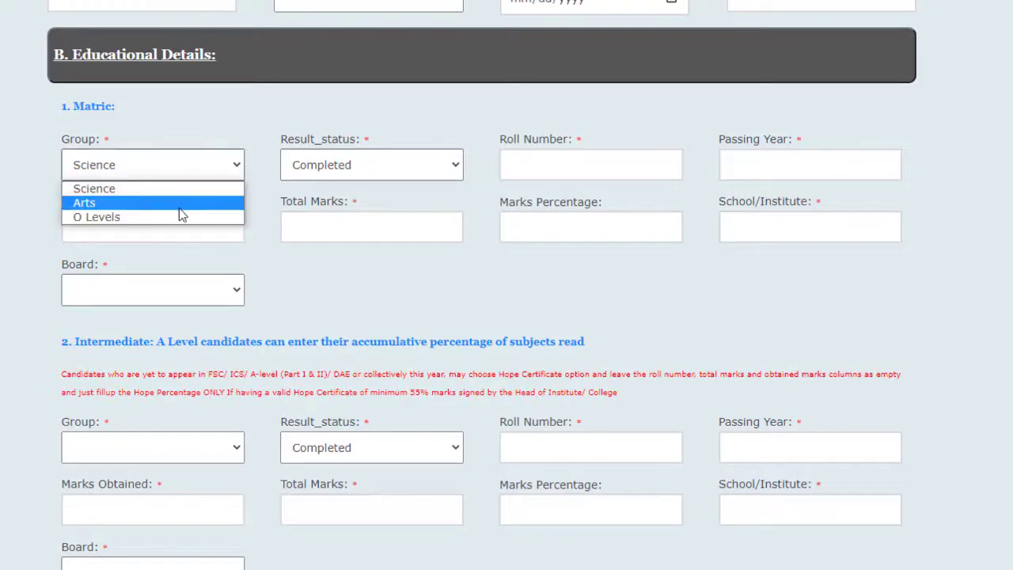
pyautogui.click(205, 177)
pyautogui.click(411, 175)
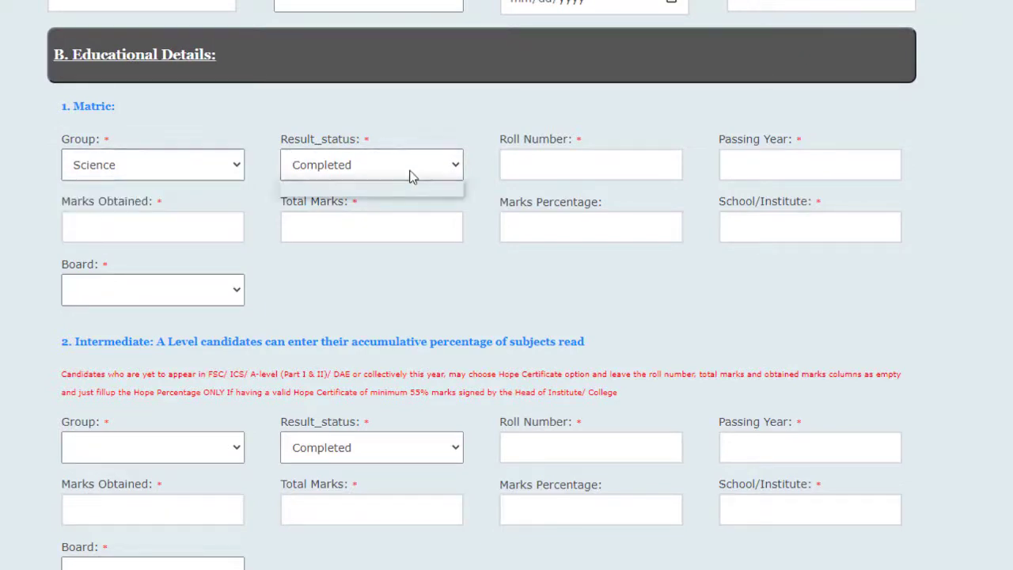
pyautogui.click(410, 176)
pyautogui.click(410, 176)
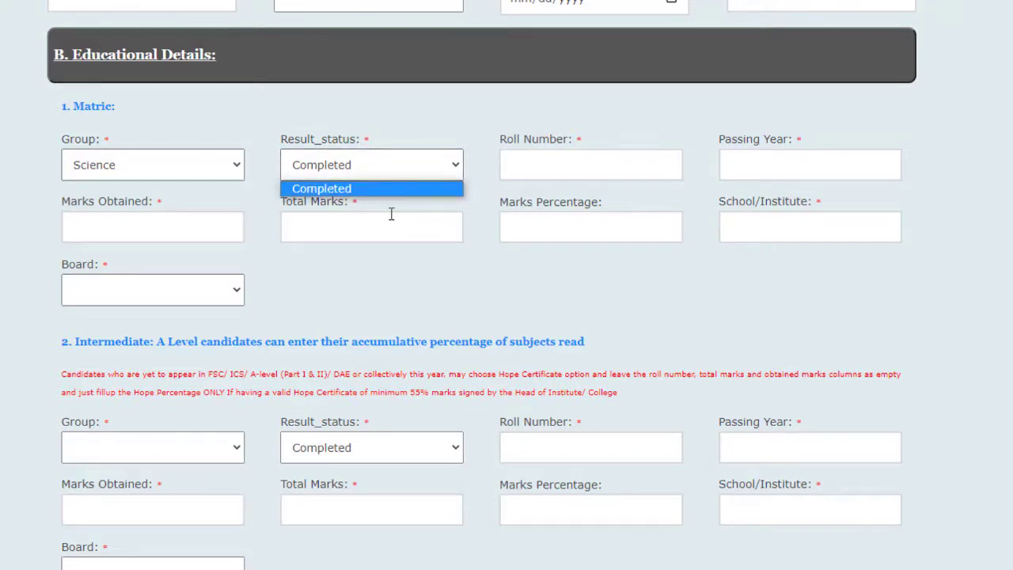
# Step: Enter 2018 as the Matric passing year, leaving the roll number blank
pyautogui.click(551, 174)
pyautogui.click(551, 174)
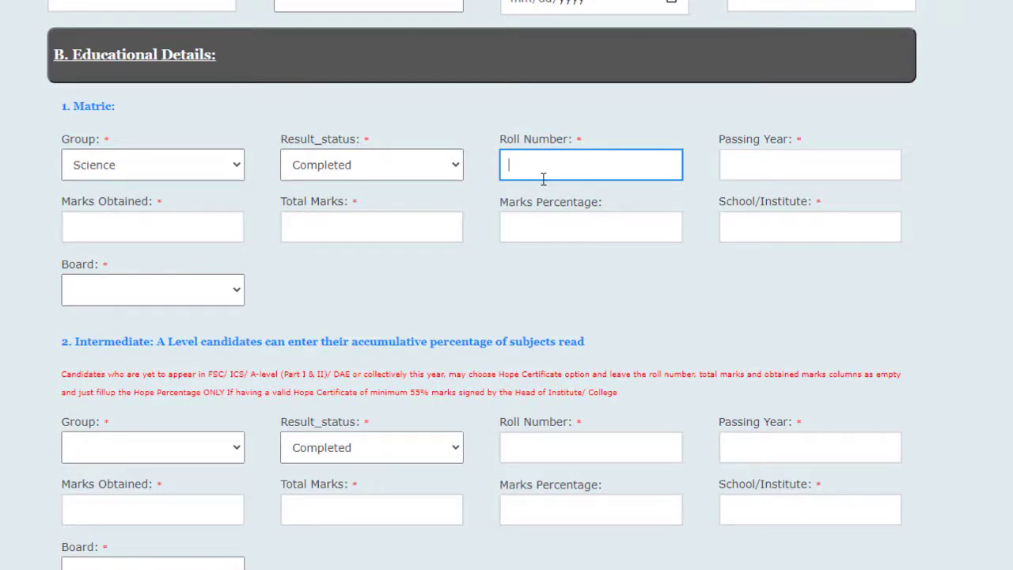
pyautogui.click(788, 161)
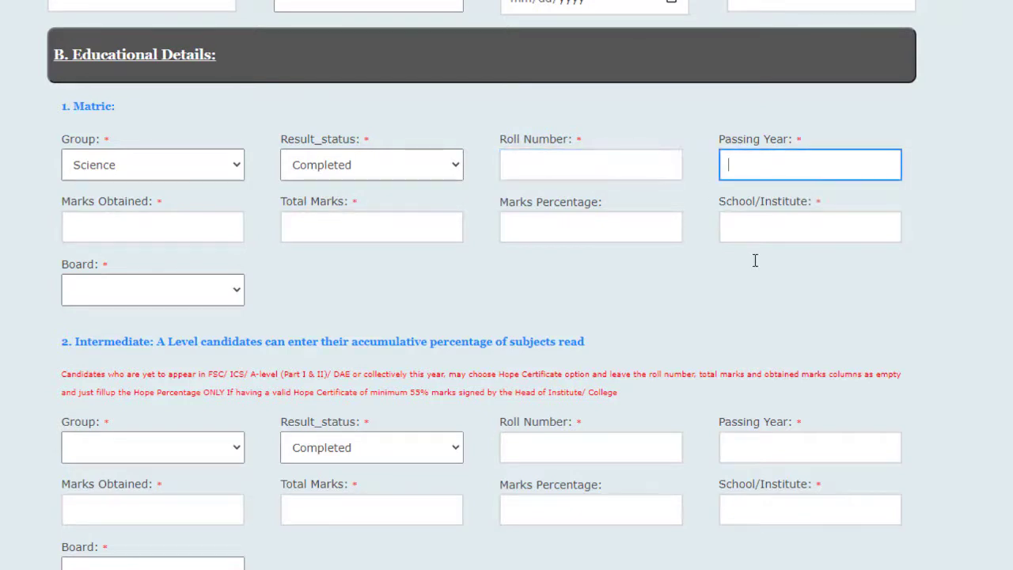
pyautogui.write('2018')
# Step: Fill in the Matric results with 997 marks obtained, 1100 total marks and a percentage of 90
pyautogui.click(191, 231)
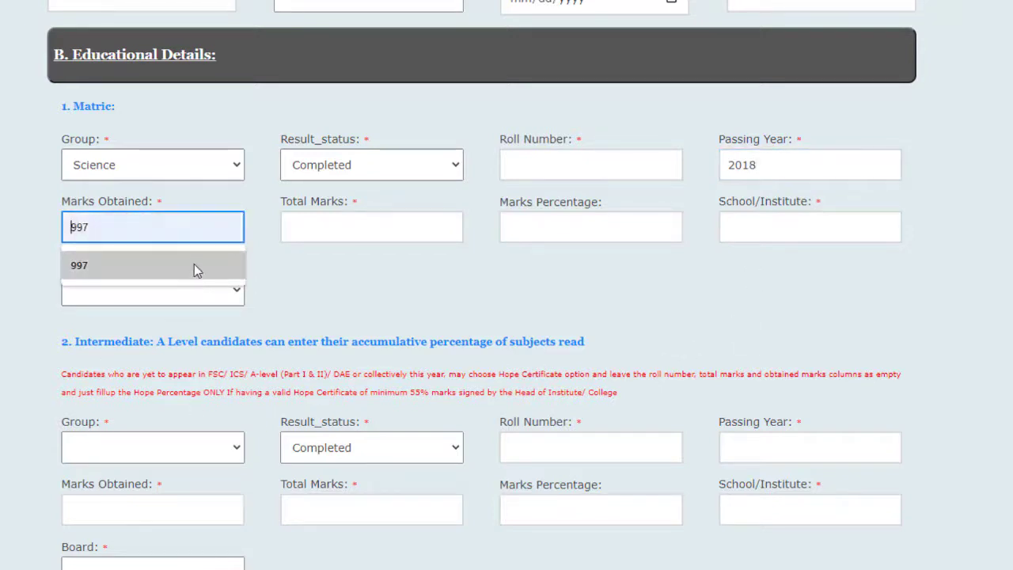
pyautogui.click(194, 265)
pyautogui.click(372, 227)
pyautogui.write('1100')
pyautogui.click(595, 237)
pyautogui.click(581, 248)
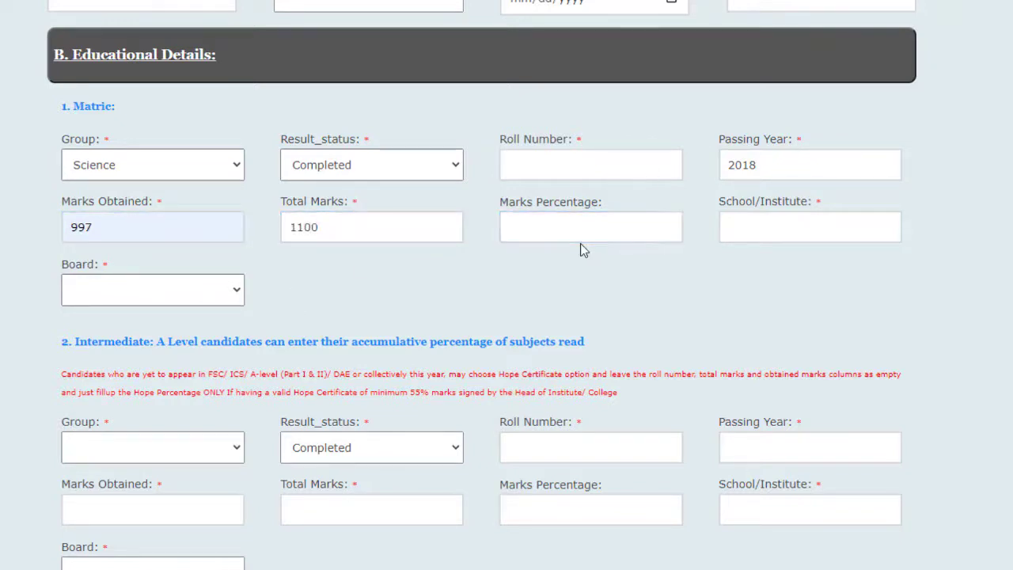
pyautogui.click(580, 243)
pyautogui.write('90')
# Step: Enter Fauji Foundation as the Matric school/institute
pyautogui.click(773, 229)
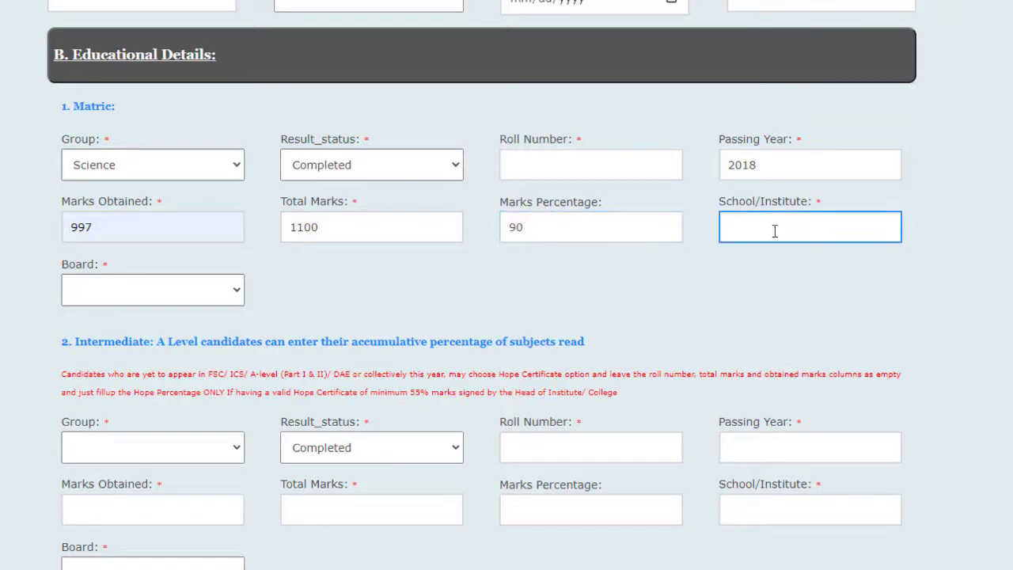
pyautogui.write('Fauji Foundatin')
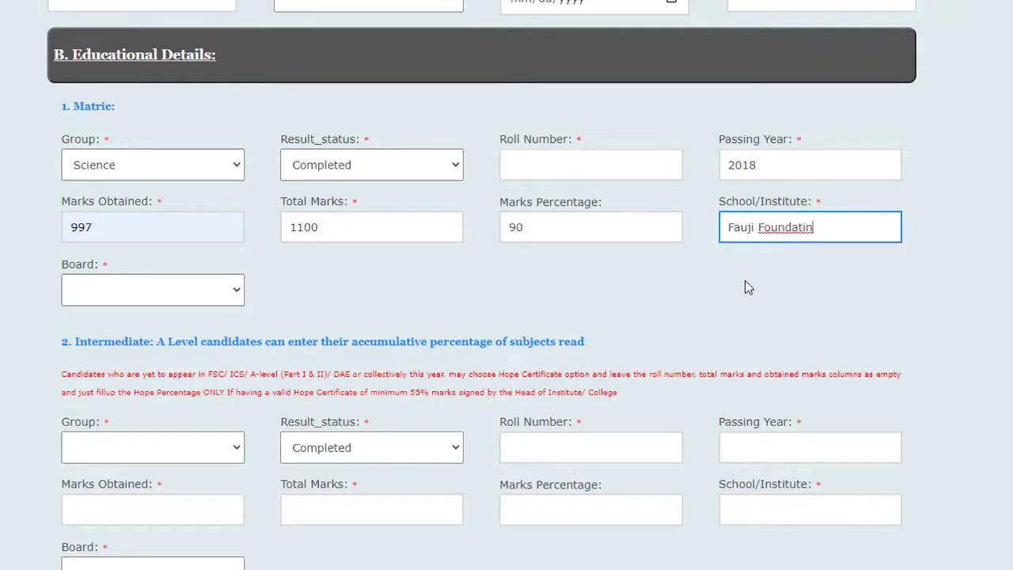
pyautogui.press('BackSpace')
pyautogui.write('on')
# Step: Set the Matric board to Federal Board of Intermediate & Secondary Education Islamabad
pyautogui.click(219, 289)
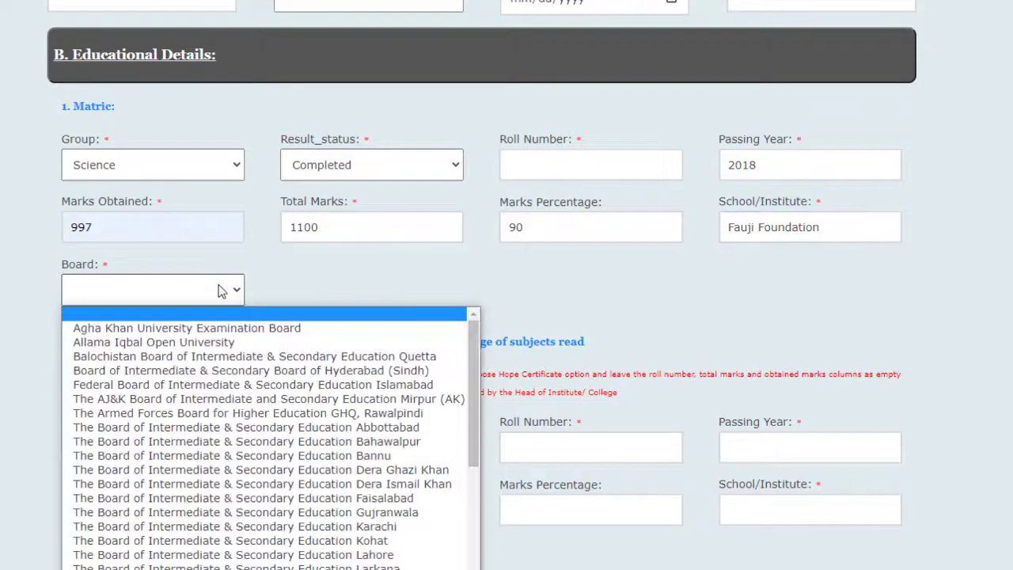
pyautogui.scroll(-3, 235, 342)
pyautogui.scroll(5, 235, 342)
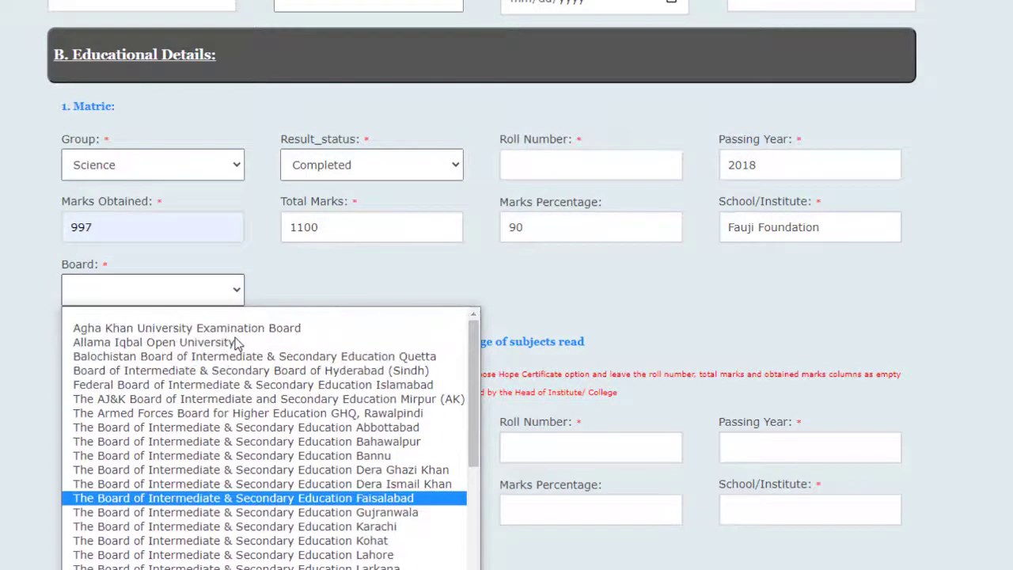
pyautogui.click(235, 385)
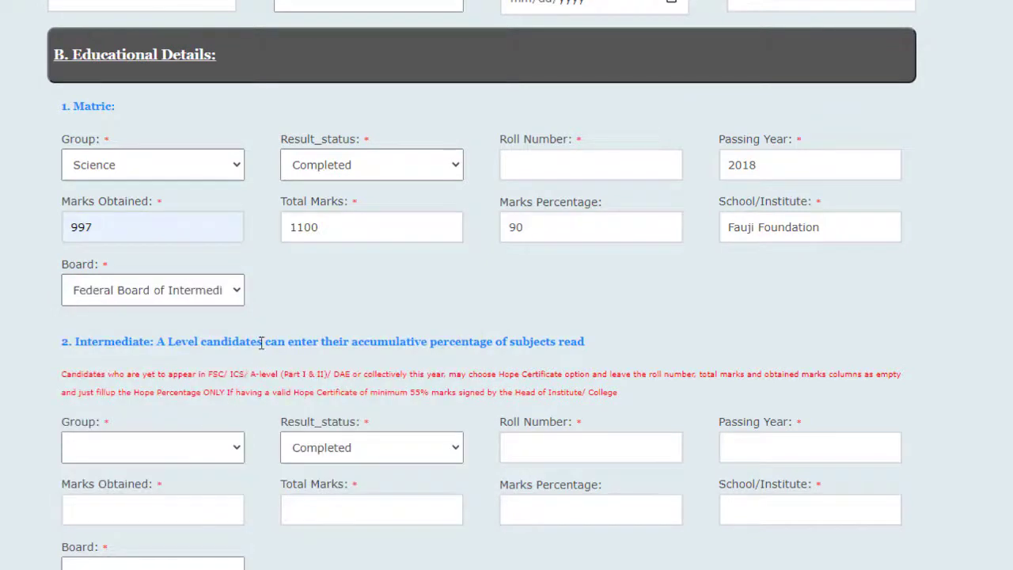
# Step: Set the Intermediate group to F.Sc and its passing year to 2020
pyautogui.scroll(-3, 261, 342)
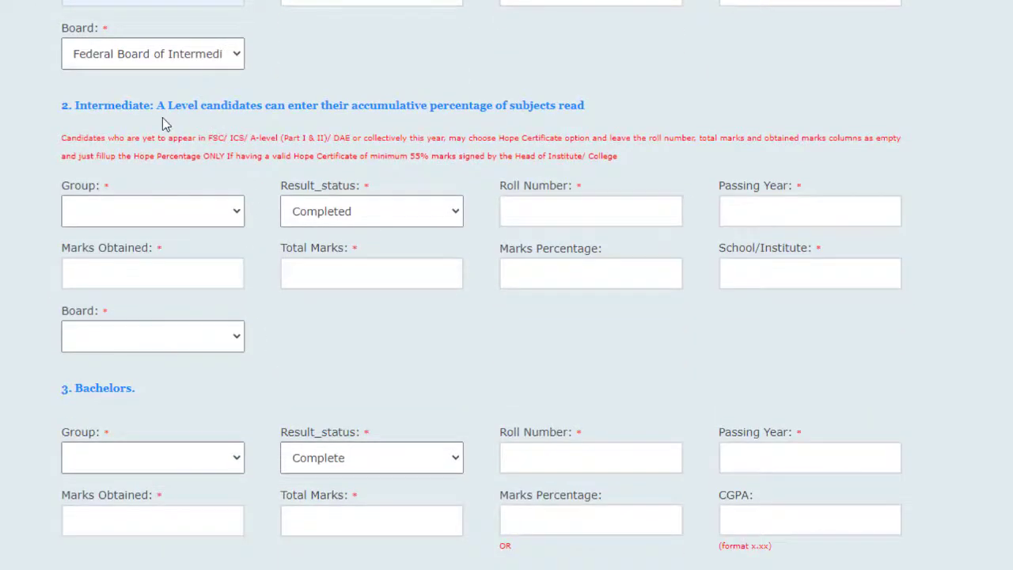
pyautogui.click(170, 212)
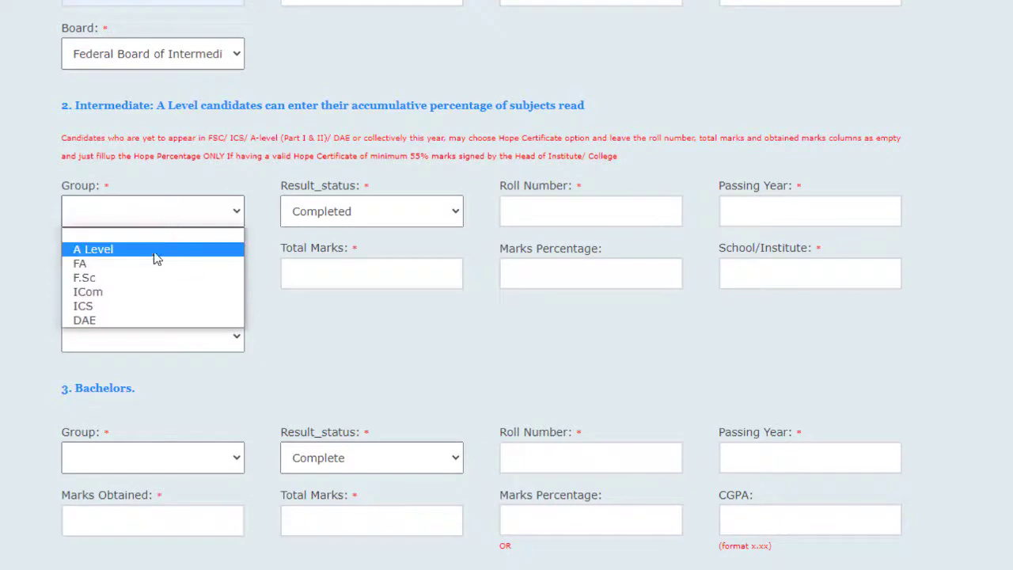
pyautogui.click(110, 283)
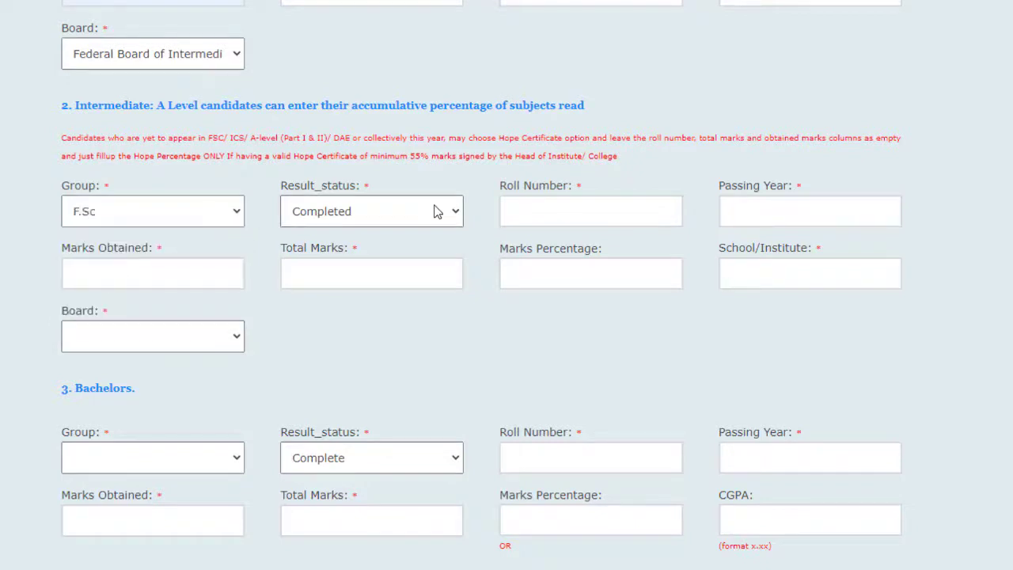
pyautogui.click(580, 219)
pyautogui.click(829, 215)
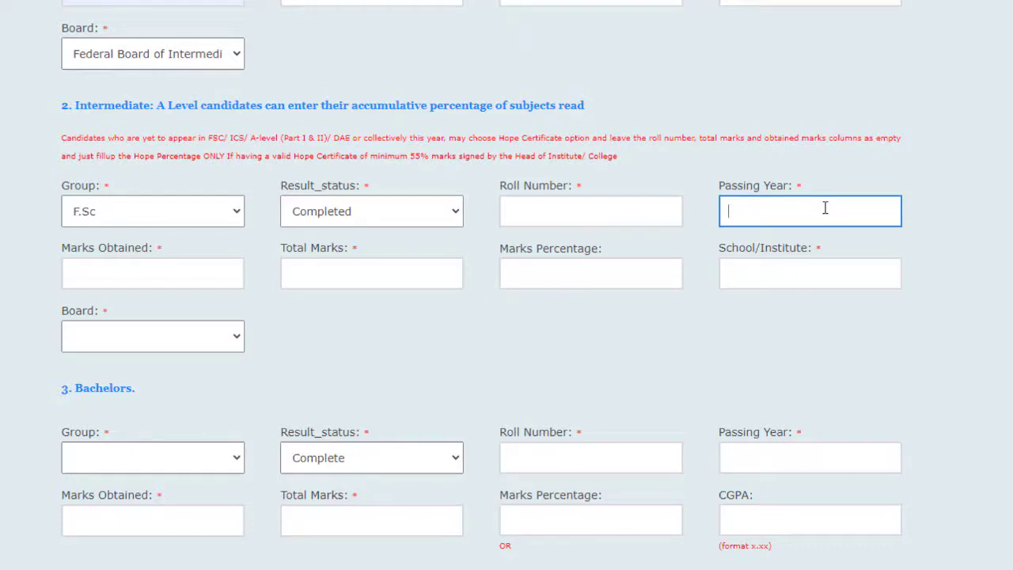
pyautogui.write('2020')
# Step: Go through the Intermediate marks obtained, total marks, percentage and School/Institute fields, leaving them blank
pyautogui.click(197, 272)
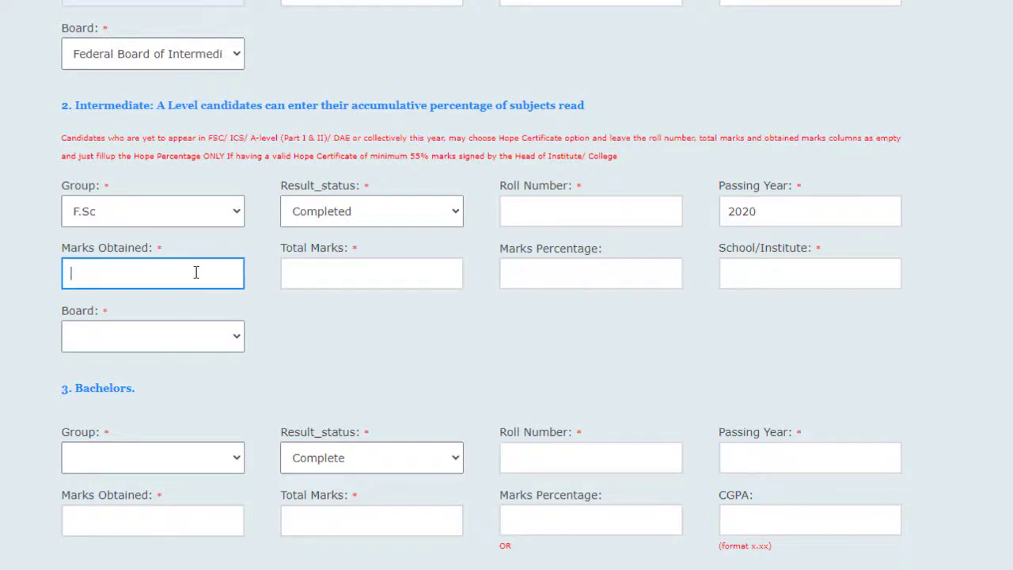
pyautogui.click(396, 277)
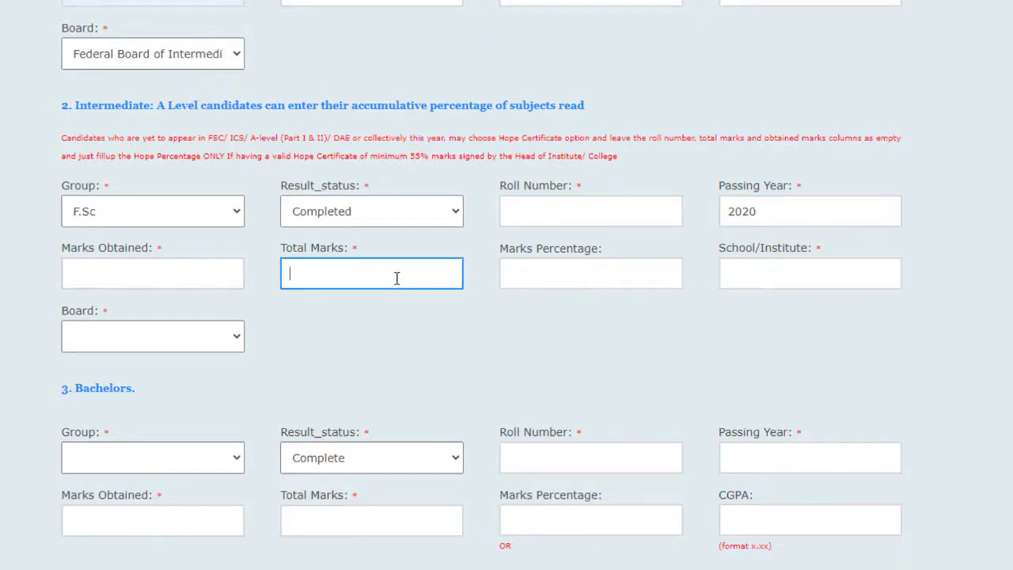
pyautogui.click(525, 269)
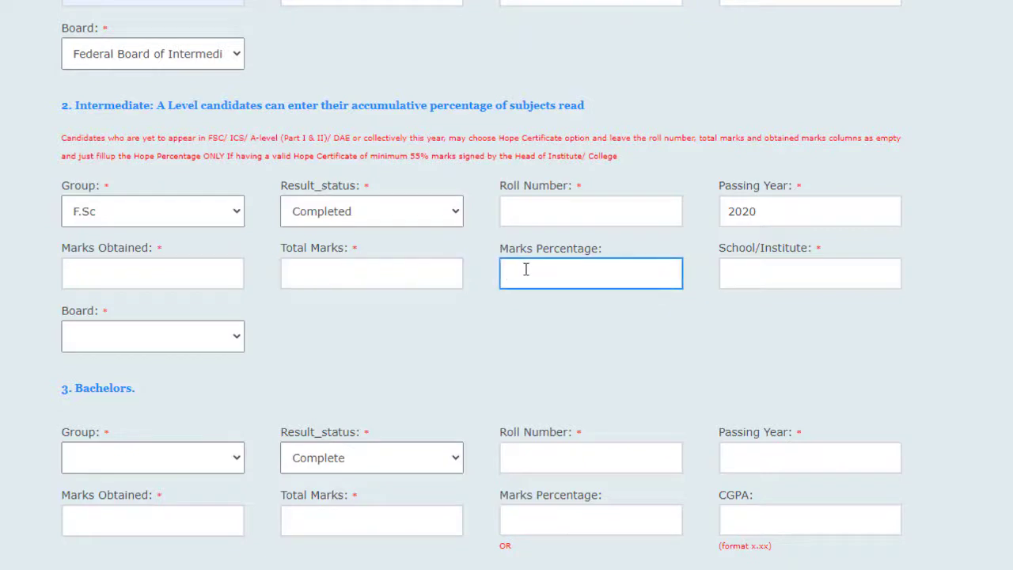
pyautogui.click(773, 276)
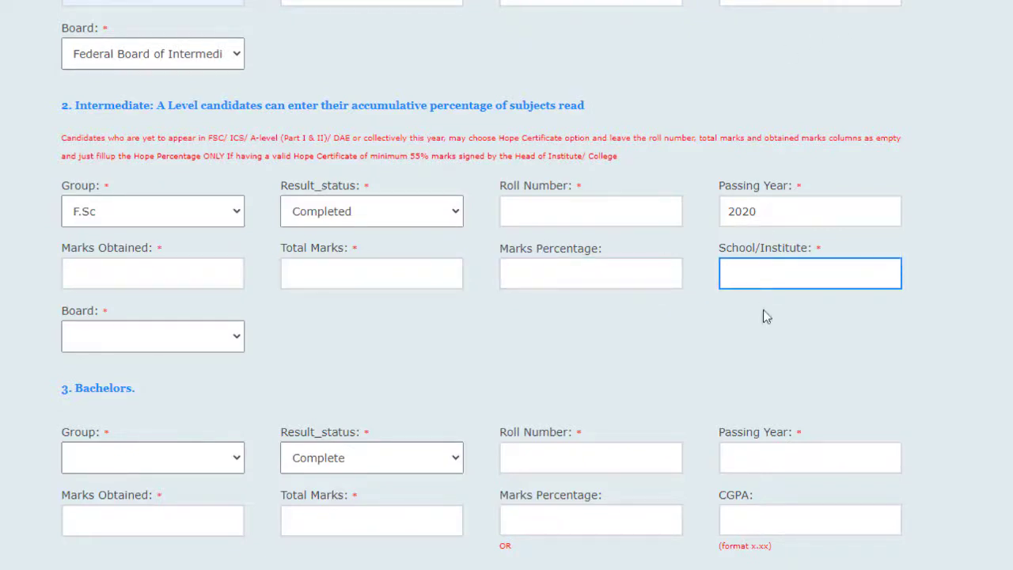
# Step: Examine the degree options for the Bachelors group without choosing one
pyautogui.scroll(-3, 768, 343)
pyautogui.click(120, 219)
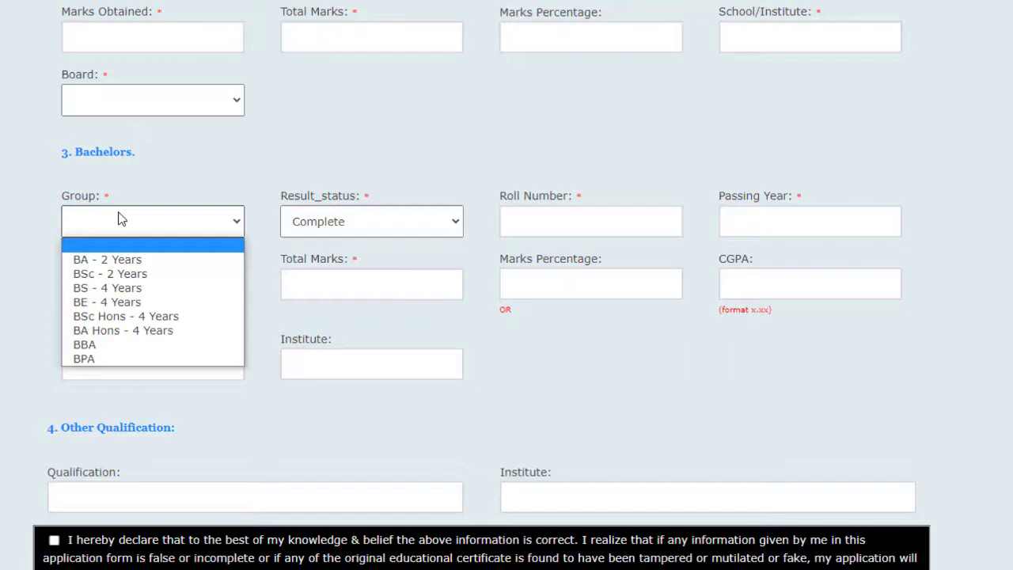
pyautogui.click(115, 225)
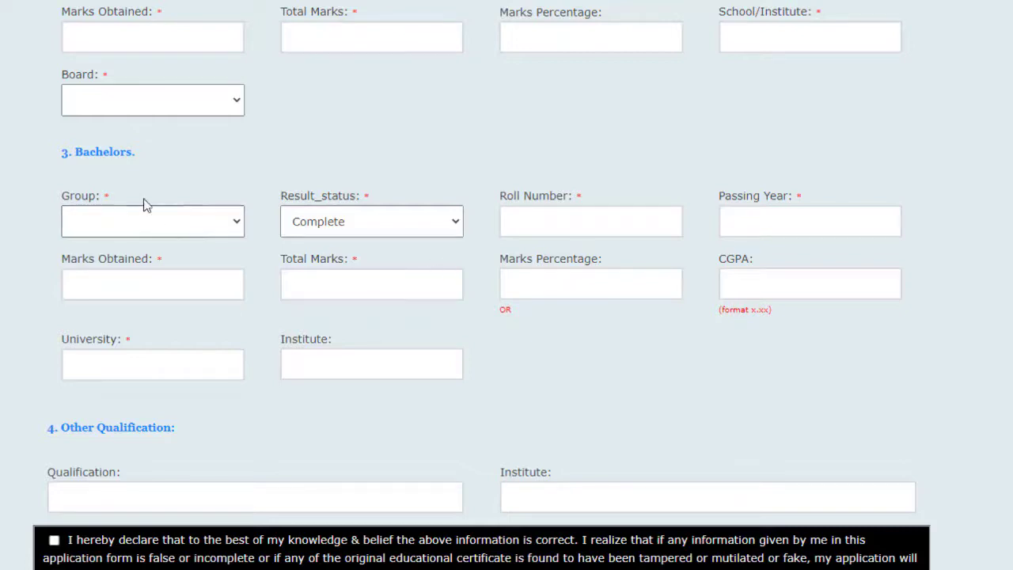
# Step: Accept the declaration that the information is correct and enter the image verification code
pyautogui.scroll(-2, 237, 308)
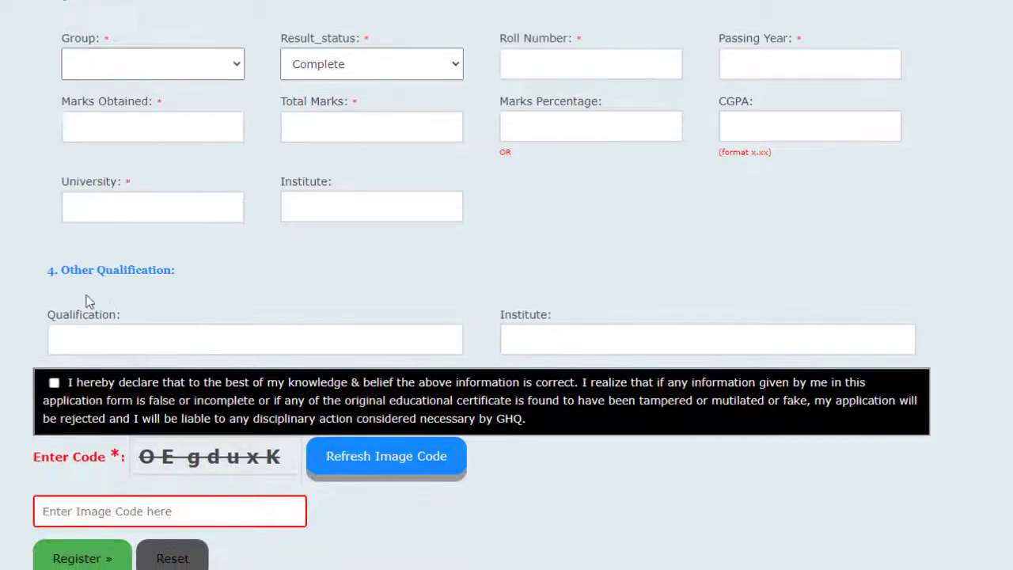
pyautogui.click(55, 383)
pyautogui.click(172, 512)
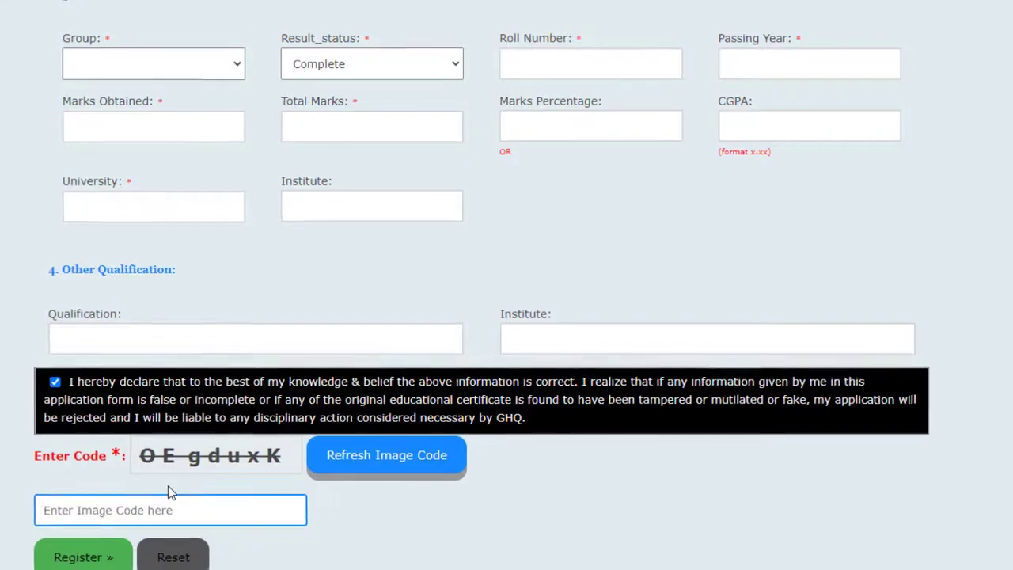
pyautogui.write('O')
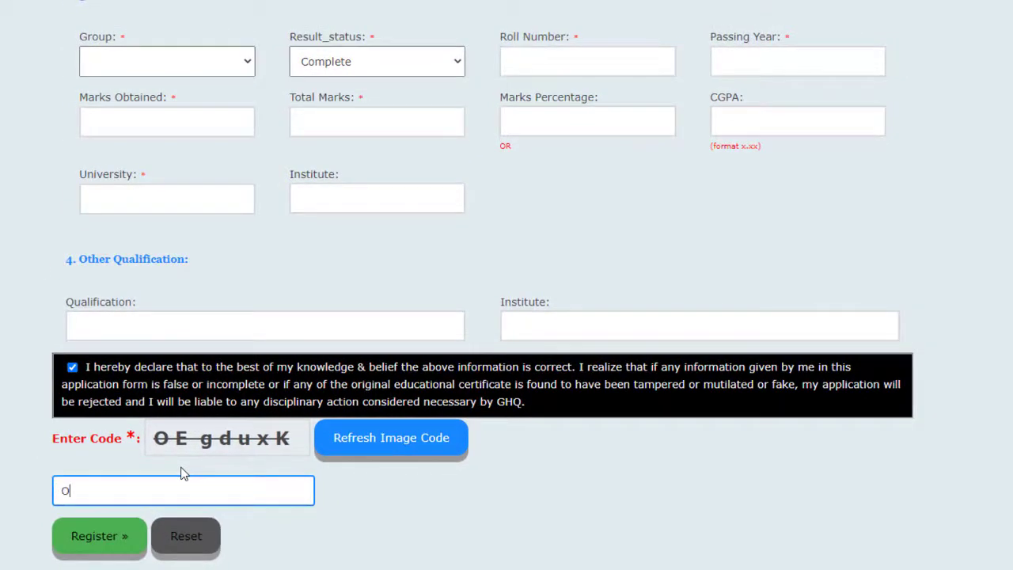
pyautogui.write('Egduxk')
pyautogui.press('BackSpace')
pyautogui.write('K')
pyautogui.scroll(-1, 189, 467)
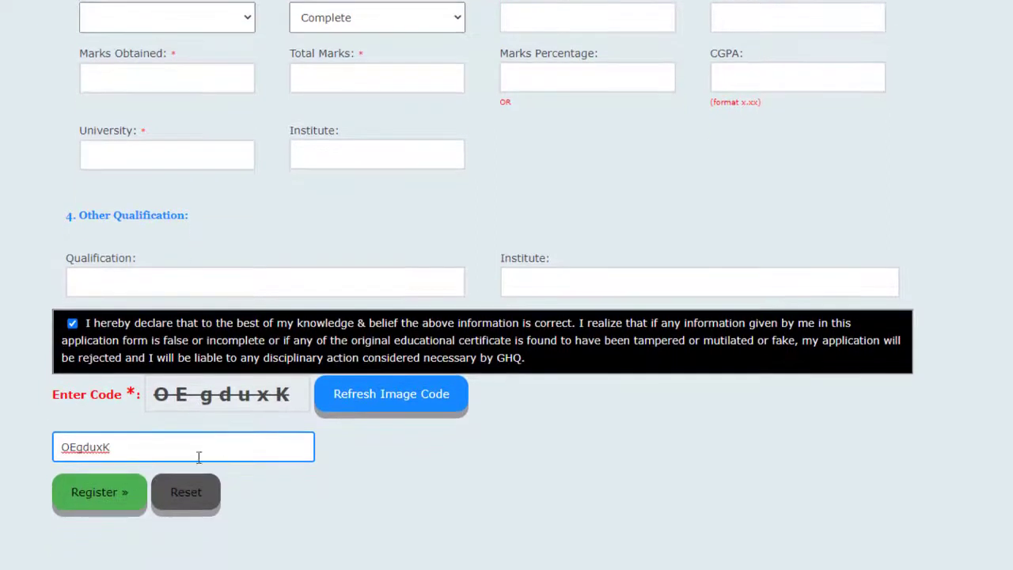
# Step: Try to submit the incomplete registration form, read through the list of fields needing correction, and dismiss it
pyautogui.click(103, 505)
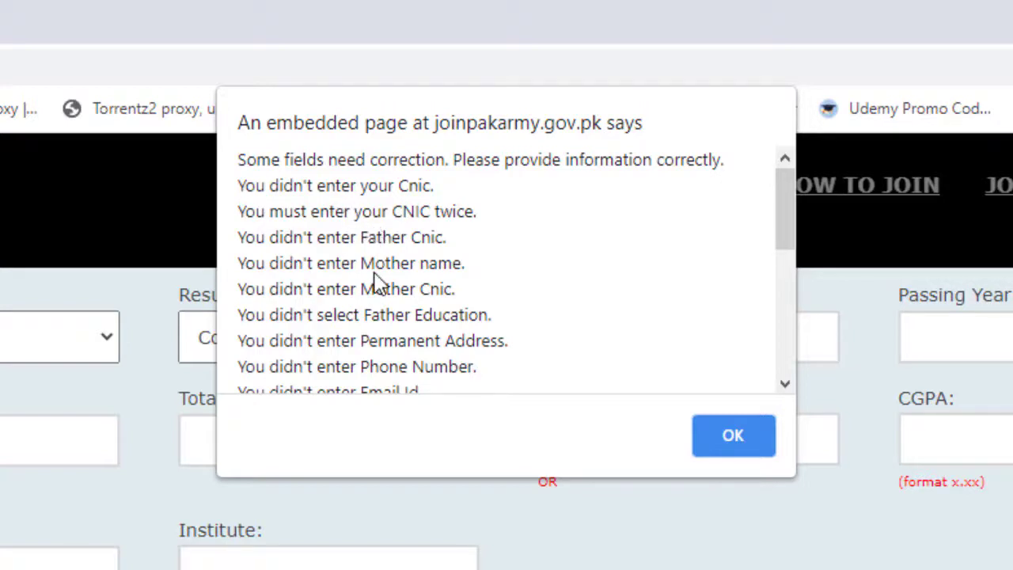
pyautogui.scroll(-4, 405, 340)
pyautogui.scroll(-2, 459, 151)
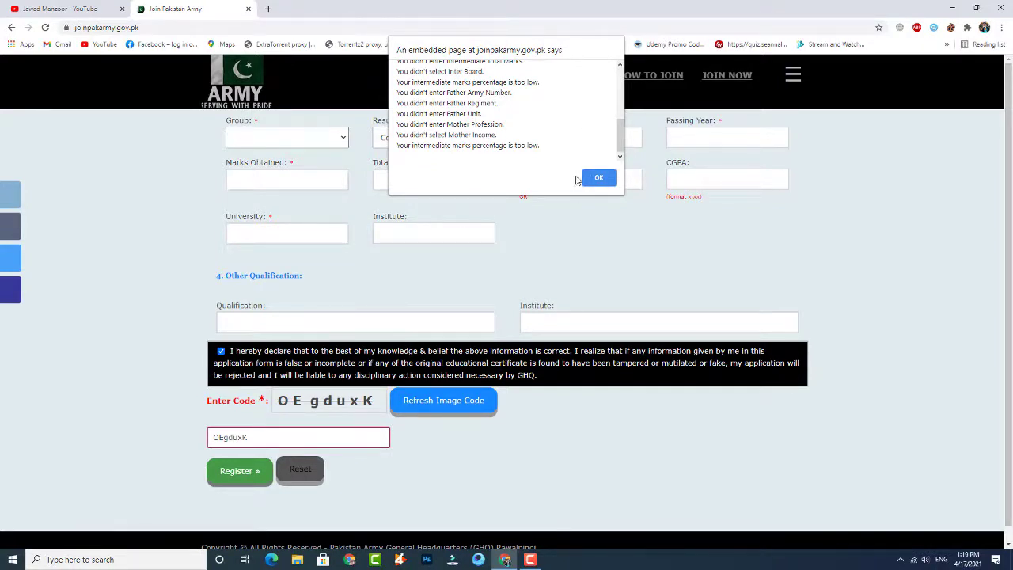
pyautogui.click(599, 176)
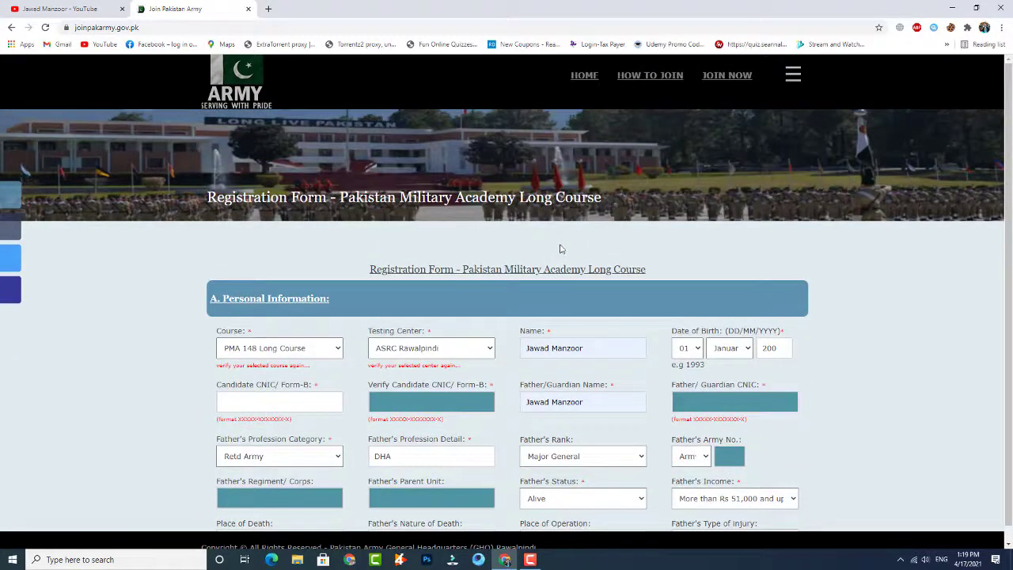
# Step: Review the completed form down to the declaration and image code, and submit the registration
pyautogui.scroll(-10, 560, 251)
pyautogui.scroll(-10, 560, 241)
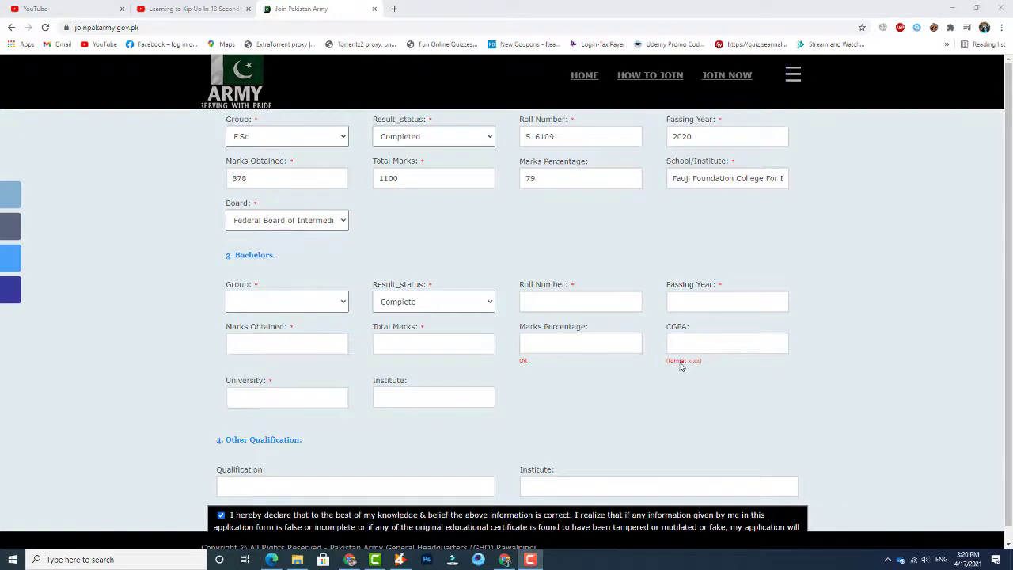
pyautogui.scroll(-2, 602, 366)
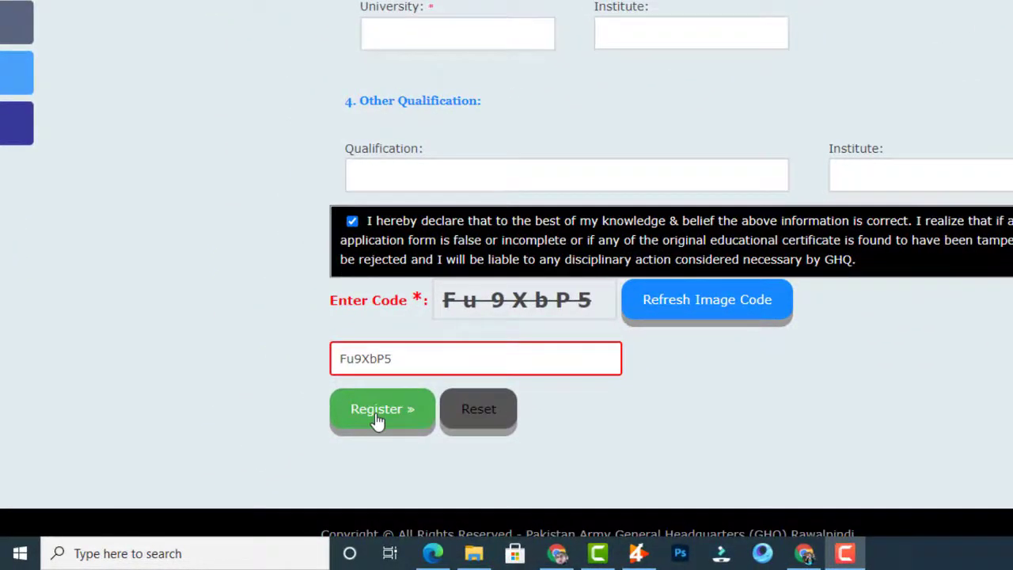
pyautogui.click(376, 412)
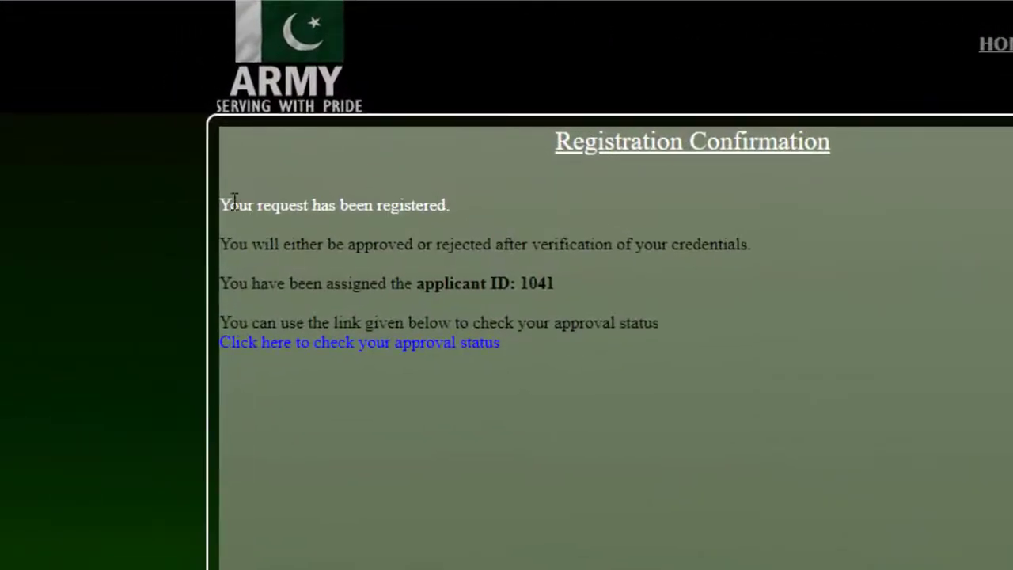
# Step: Read the registration confirmation and open its link for checking the approval status
pyautogui.click(224, 195)
pyautogui.click(464, 267)
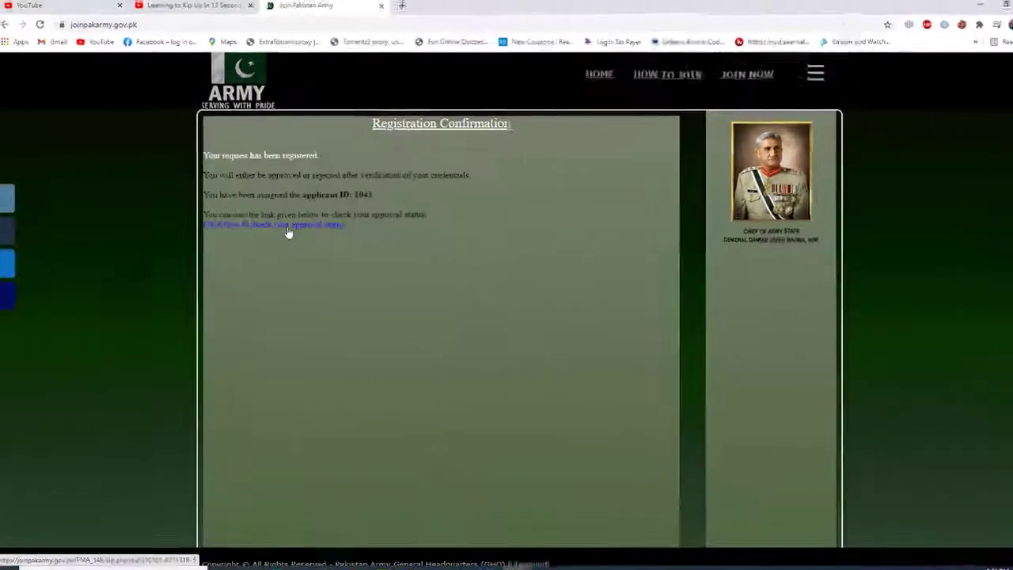
pyautogui.click(282, 224)
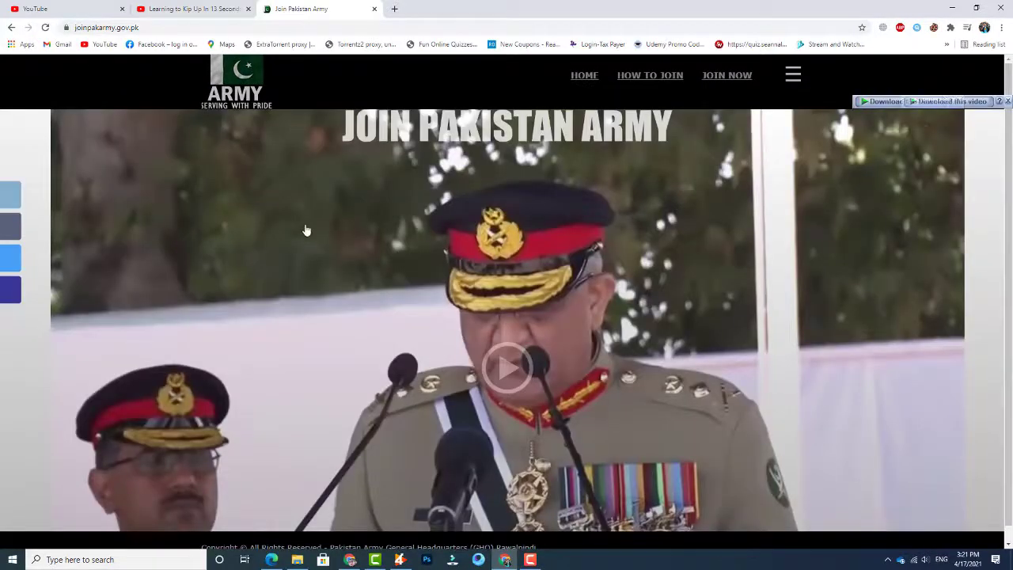
# Step: Find the 148 PMA Long Course entry among the recruitment options on the army home page
pyautogui.scroll(-3, 306, 230)
pyautogui.scroll(-2, 306, 230)
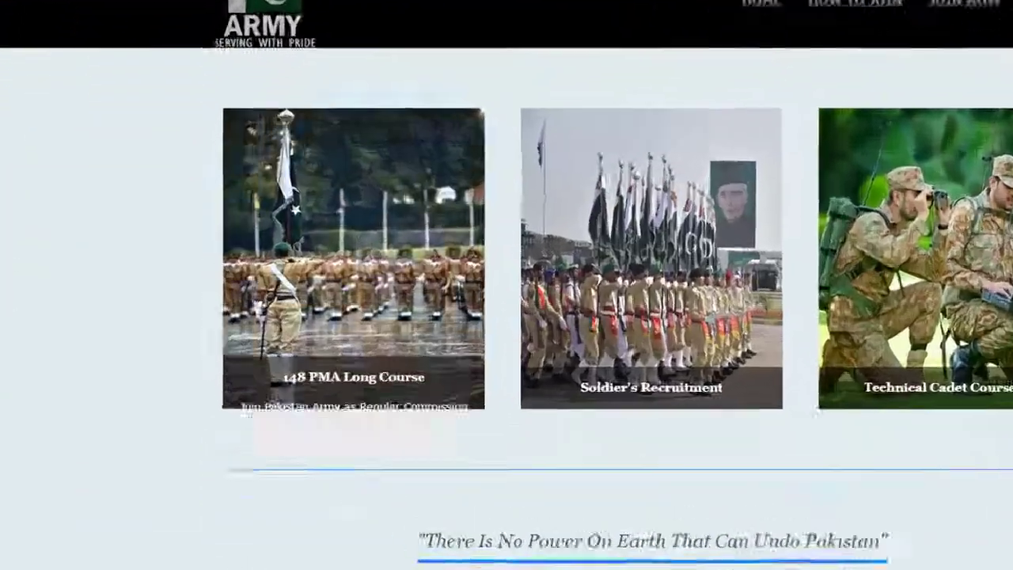